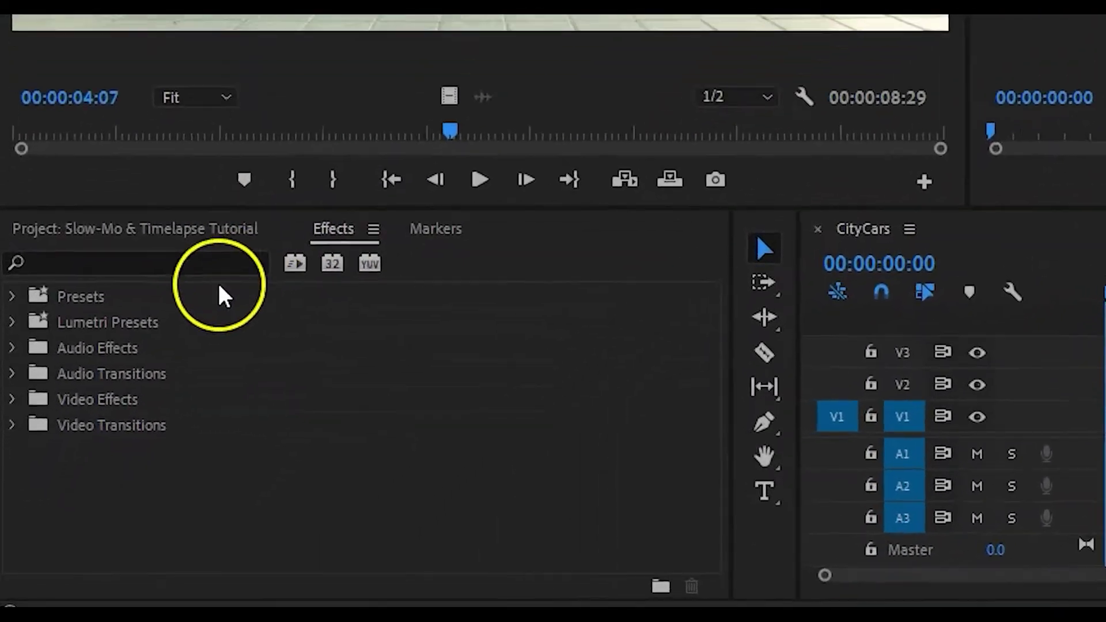
# Search the effects list for 'slow motion' and then 'timelapse', clearing each search
pyautogui.click(208, 260)
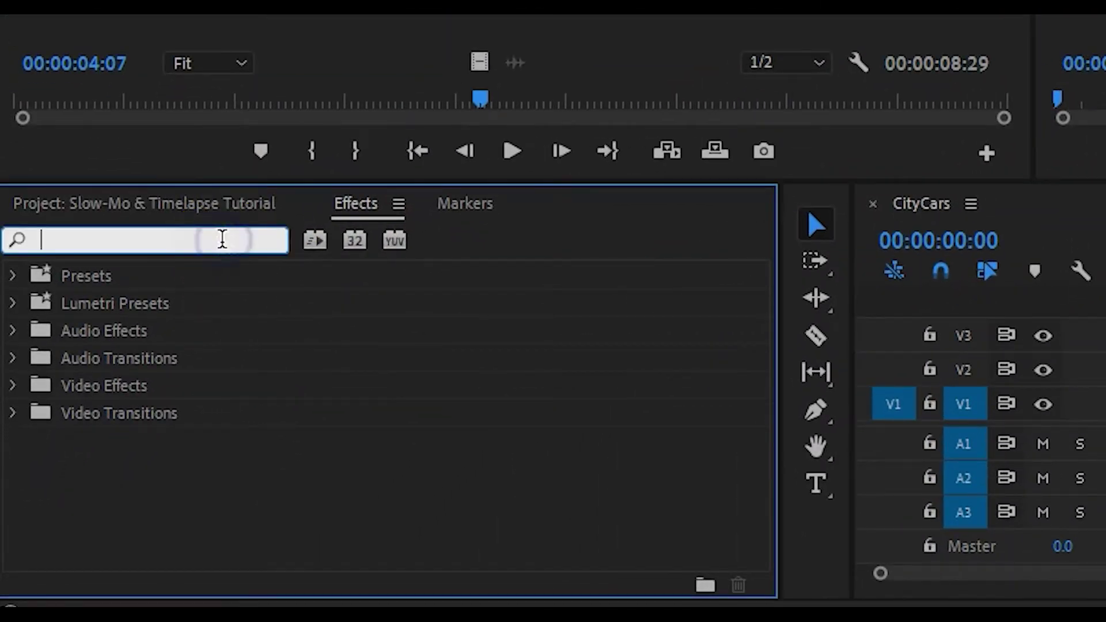
pyautogui.write('slow motion')
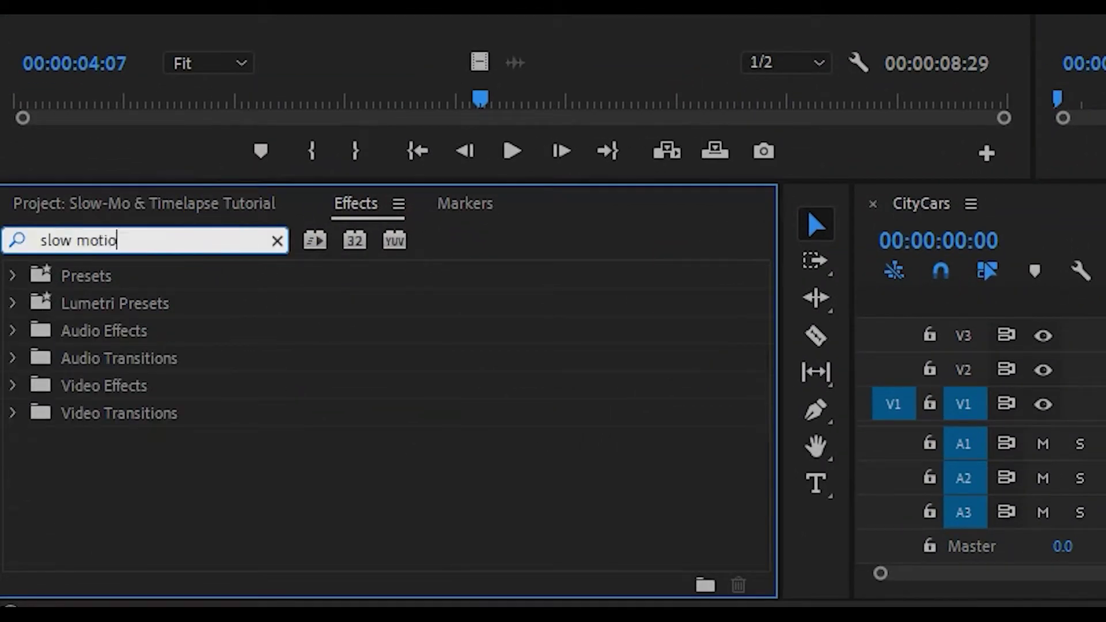
pyautogui.press('BackSpace')
pyautogui.press('BackSpace')
pyautogui.press('BackSpace')
pyautogui.press('BackSpace')
pyautogui.press('BackSpace')
pyautogui.press('BackSpace')
pyautogui.press('BackSpace')
pyautogui.press('BackSpace')
pyautogui.press('BackSpace')
pyautogui.press('BackSpace')
pyautogui.press('BackSpace')
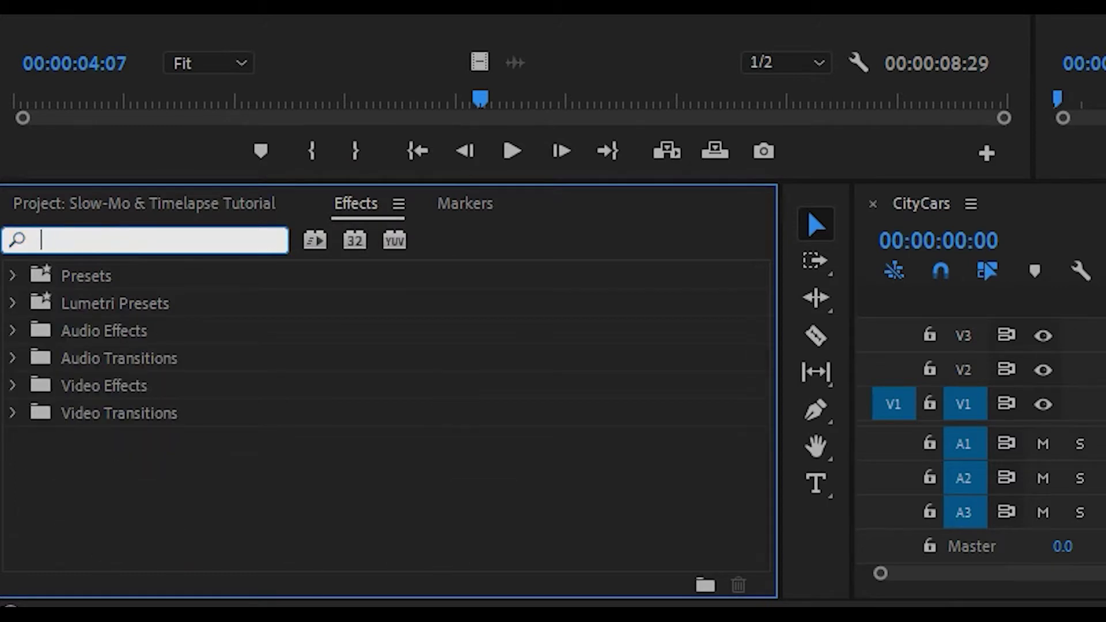
pyautogui.write('timelapse')
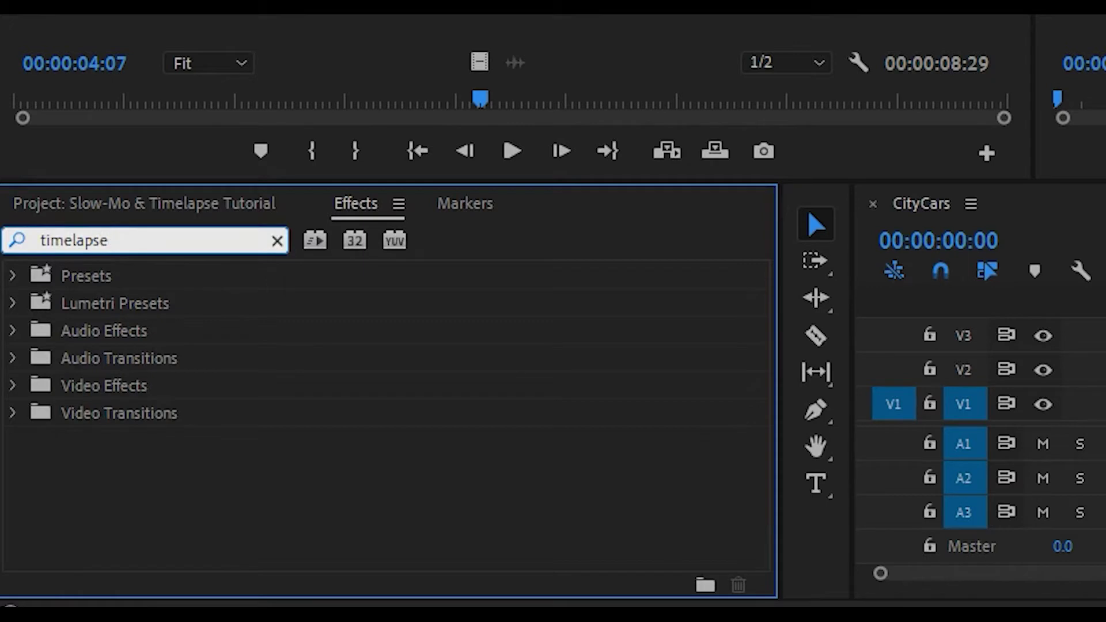
pyautogui.press('BackSpace')
pyautogui.press('BackSpace')
pyautogui.press('BackSpace')
pyautogui.press('BackSpace')
pyautogui.press('BackSpace')
pyautogui.press('BackSpace')
pyautogui.press('BackSpace')
pyautogui.press('BackSpace')
pyautogui.press('BackSpace')
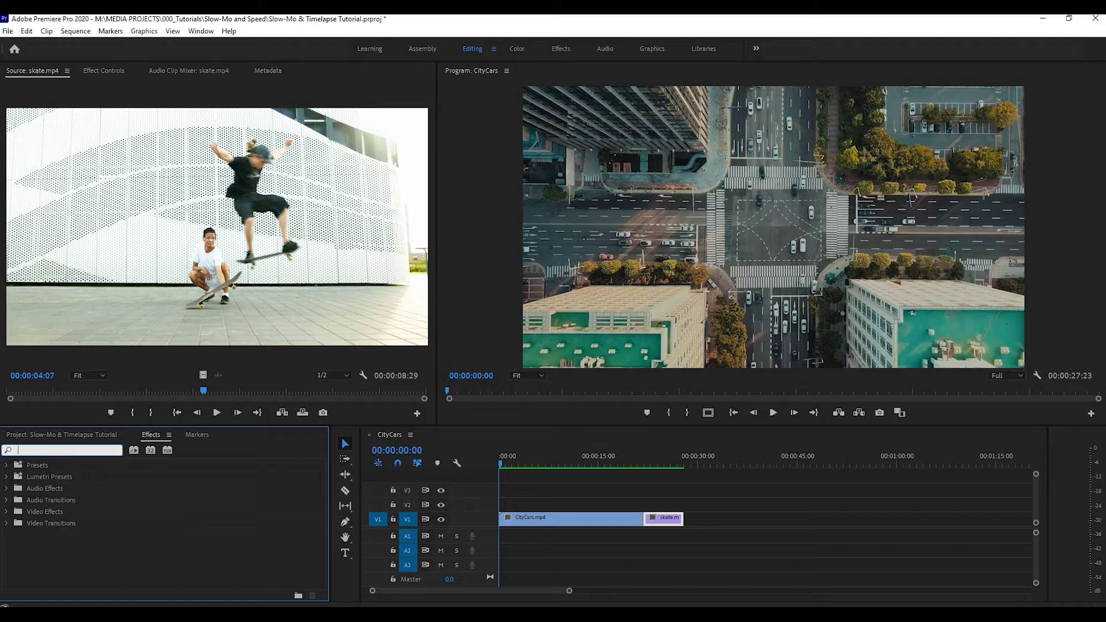
# Show the project bin, select the CityCars clip, and scrub the playhead to 00:00:16:10
pyautogui.click(62, 434)
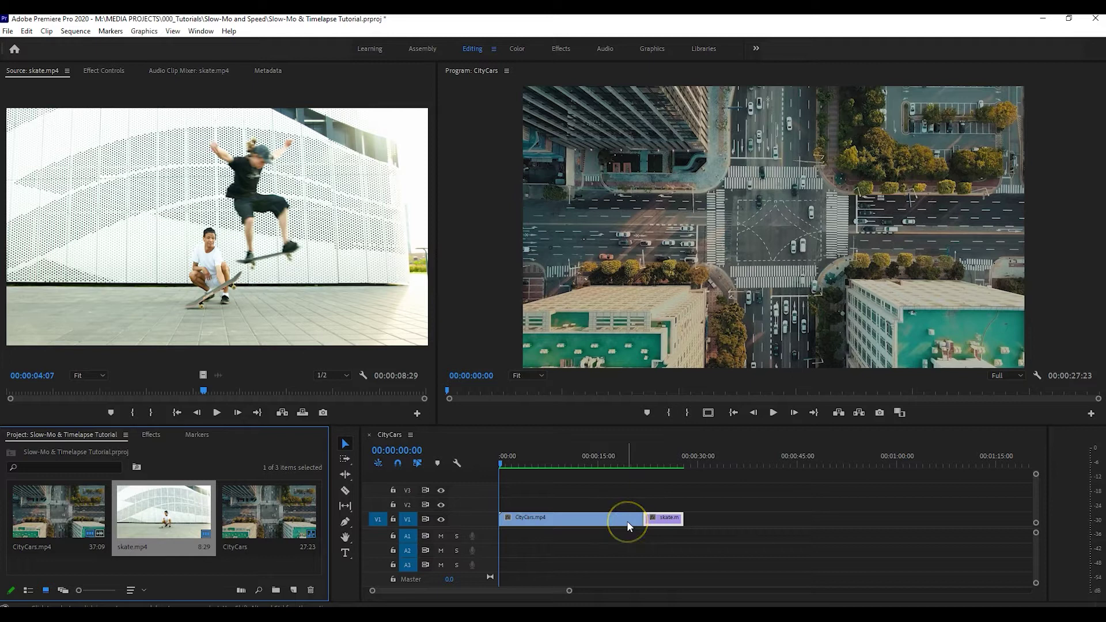
pyautogui.click(608, 520)
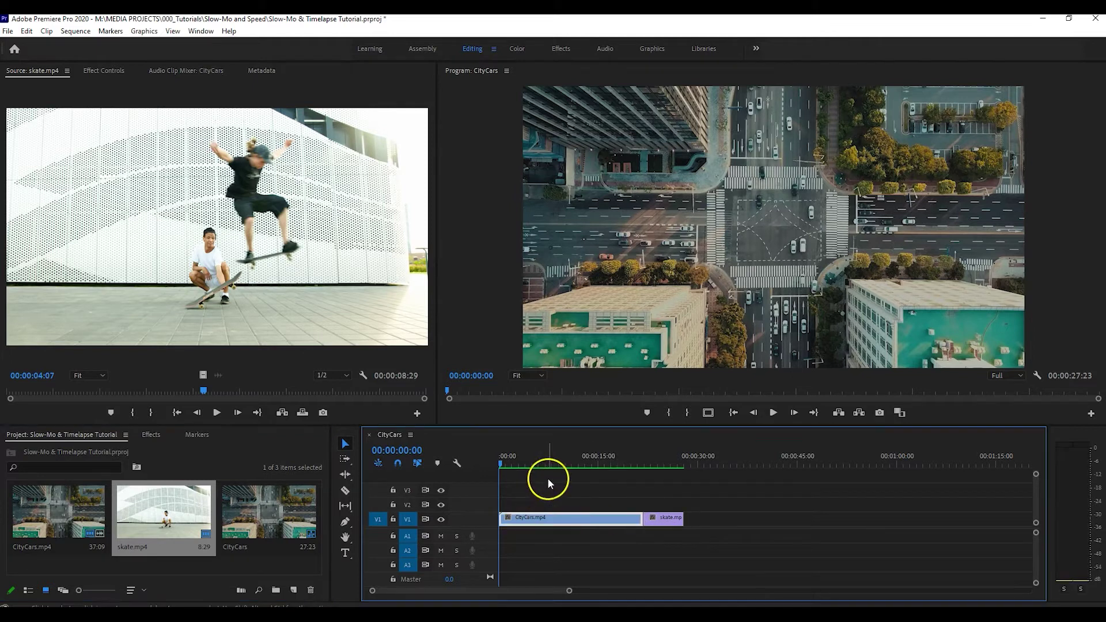
pyautogui.moveTo(648, 451)
pyautogui.mouseDown()
pyautogui.moveTo(660, 462)
pyautogui.moveTo(539, 472)
pyautogui.moveTo(654, 461)
pyautogui.mouseUp()
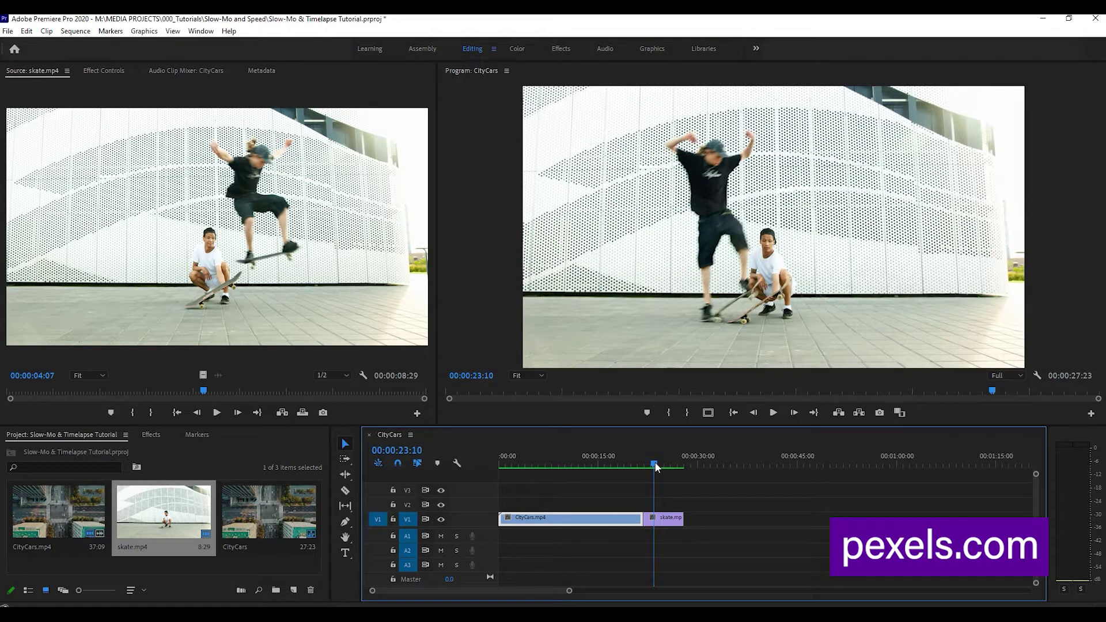
pyautogui.click(612, 458)
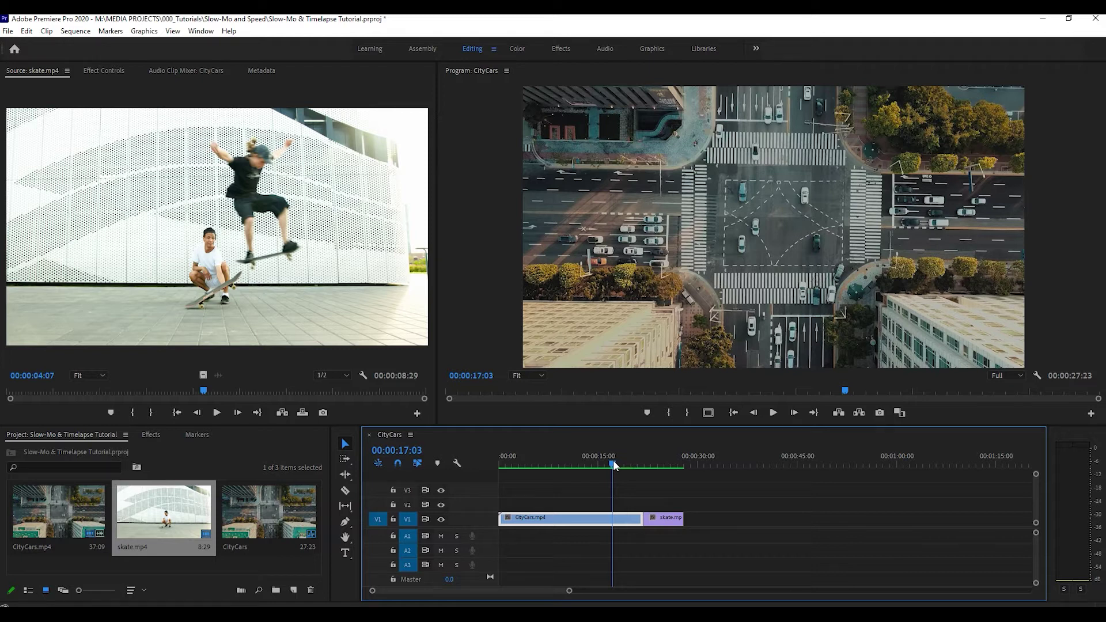
pyautogui.click(608, 460)
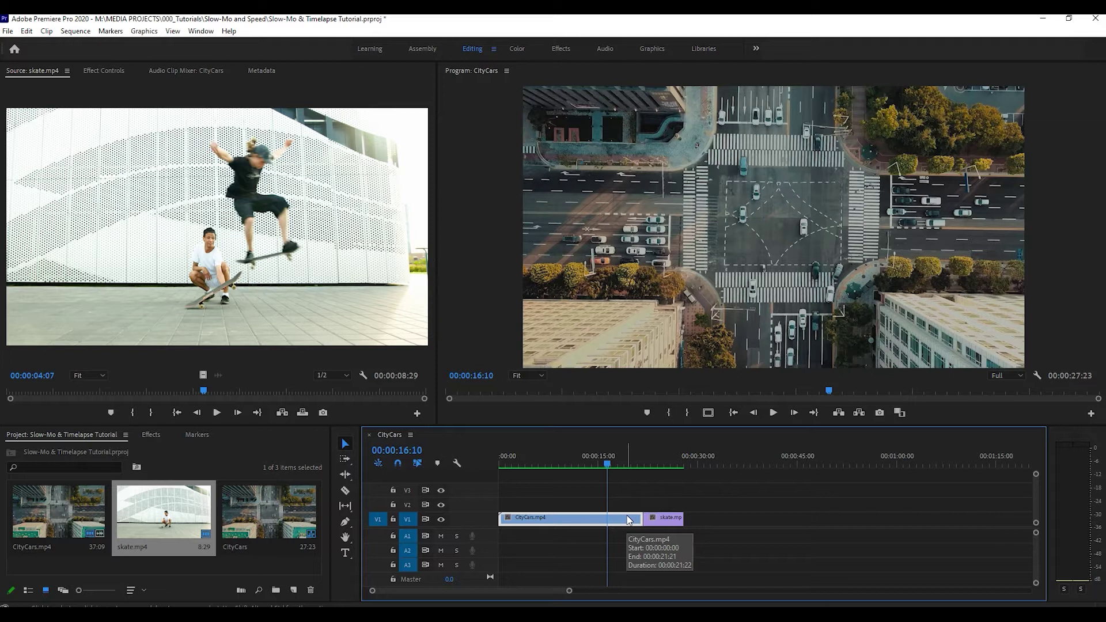
# Change the CityCars clip's speed to 500% through Speed/Duration
pyautogui.rightClick(579, 518)
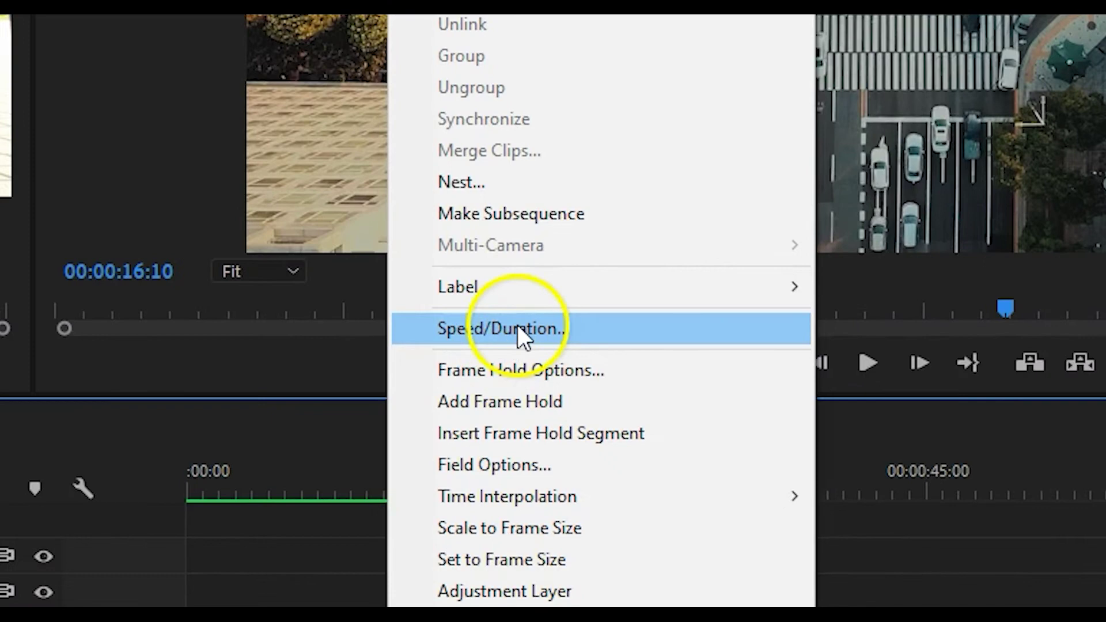
pyautogui.click(517, 324)
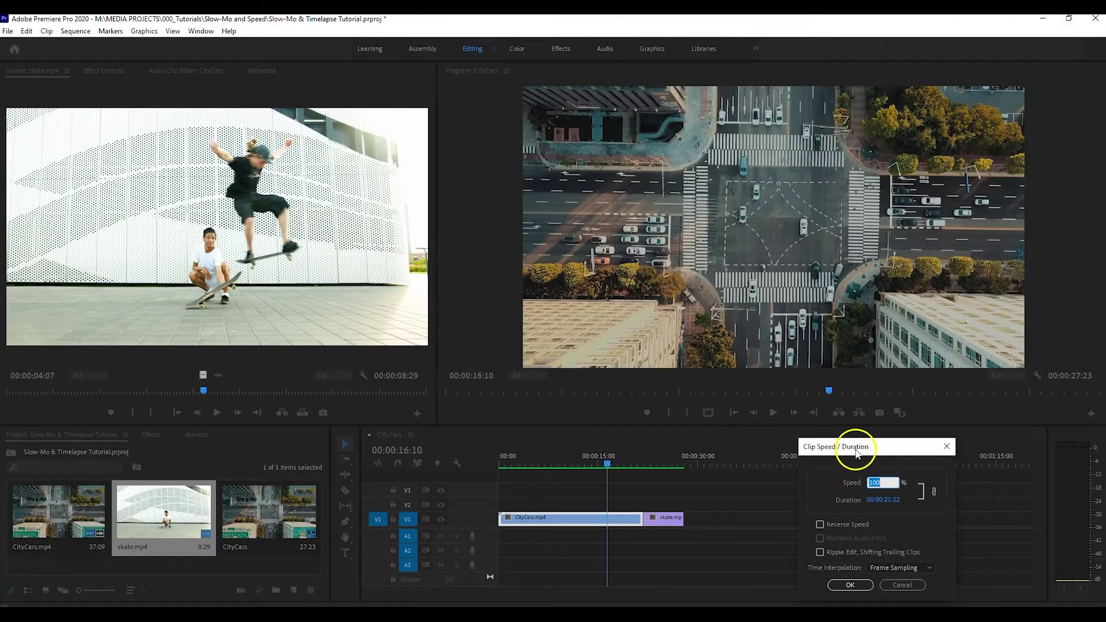
pyautogui.moveTo(856, 451); pyautogui.dragTo(599, 257)
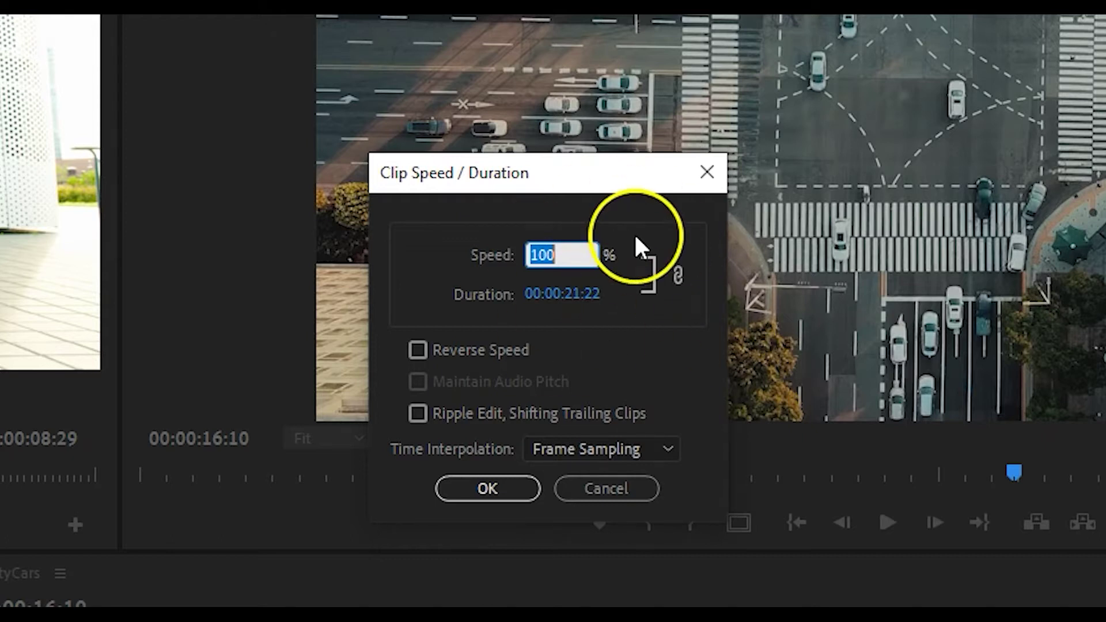
pyautogui.moveTo(579, 245); pyautogui.dragTo(464, 244)
pyautogui.write('500')
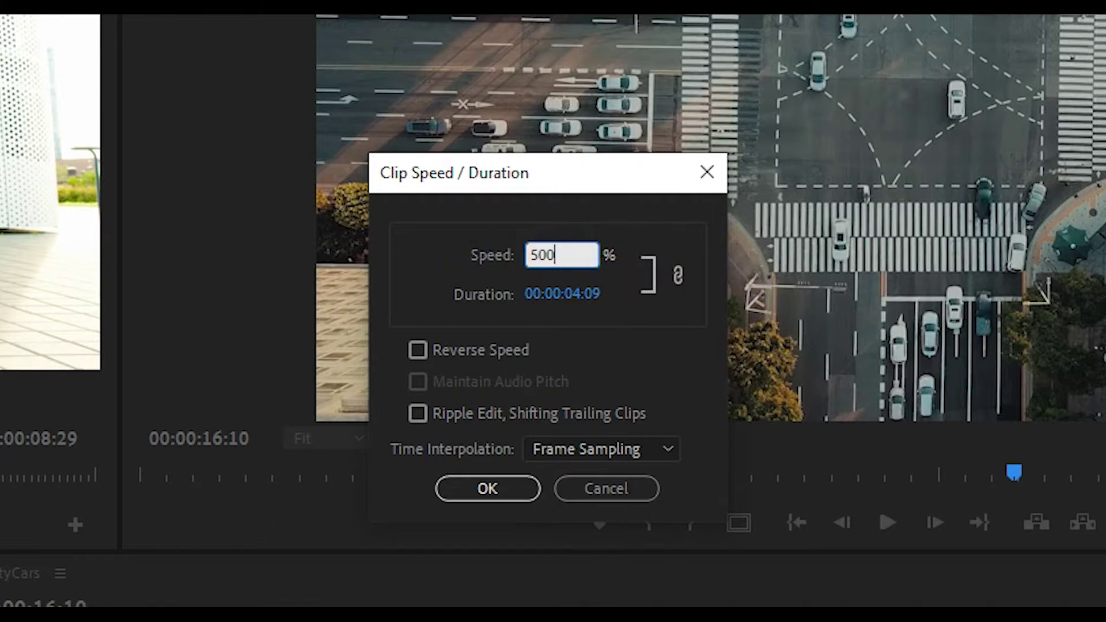
pyautogui.click(487, 488)
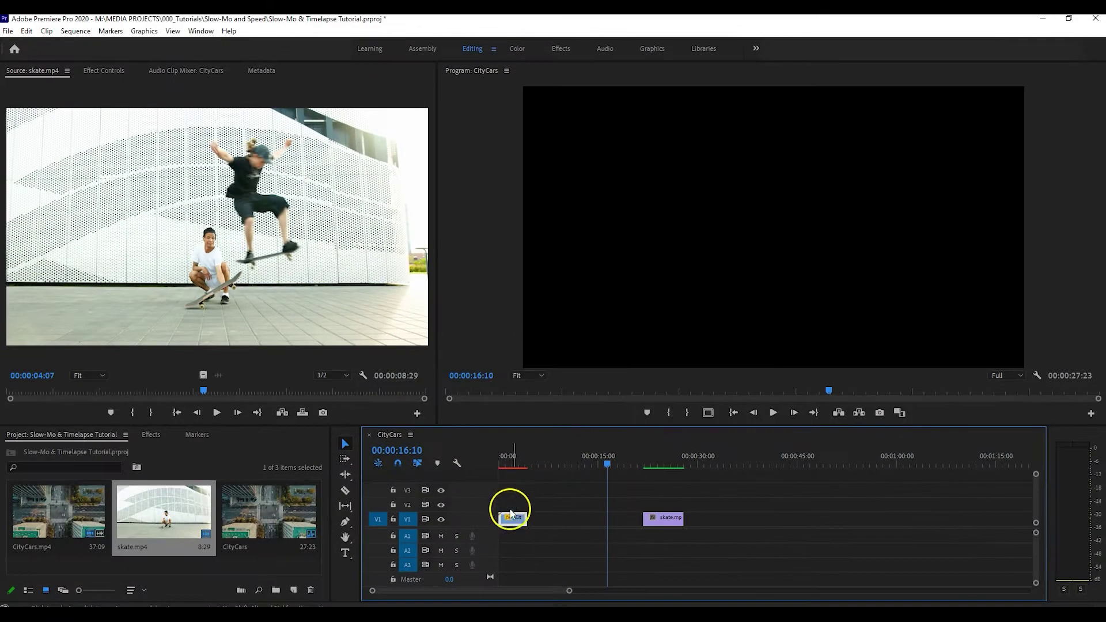
pyautogui.moveTo(607, 464); pyautogui.dragTo(465, 458)
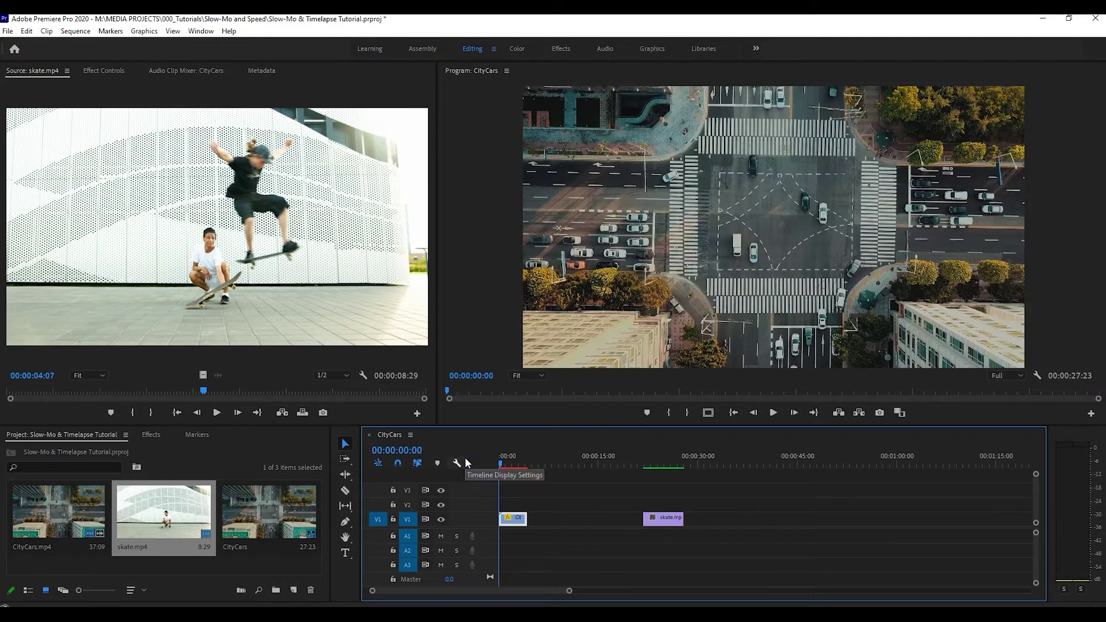
pyautogui.press('space')
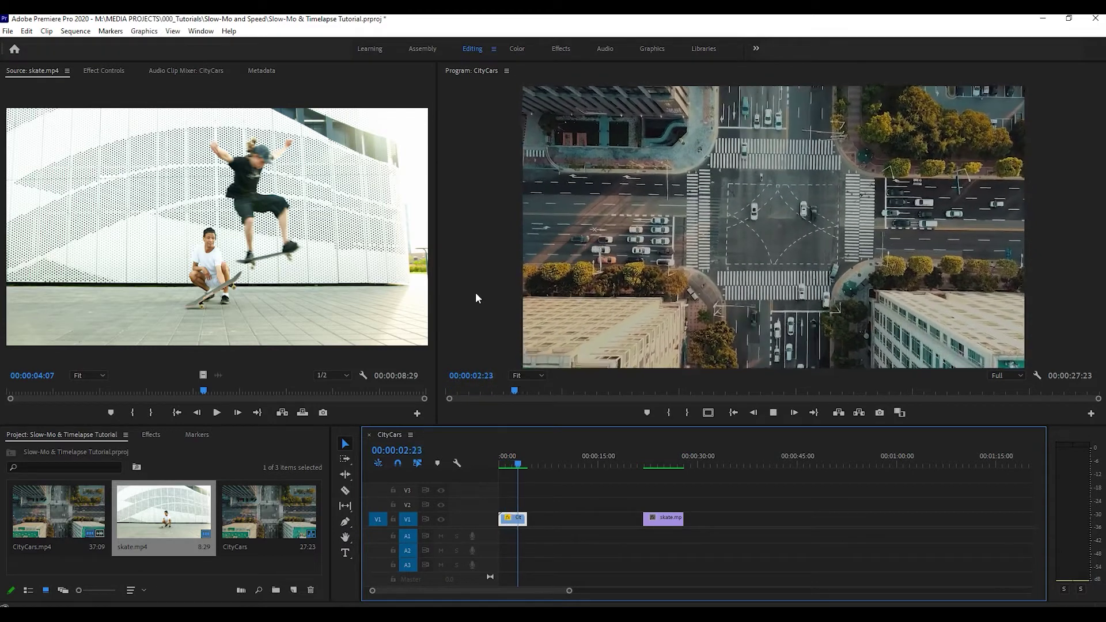
pyautogui.press('space')
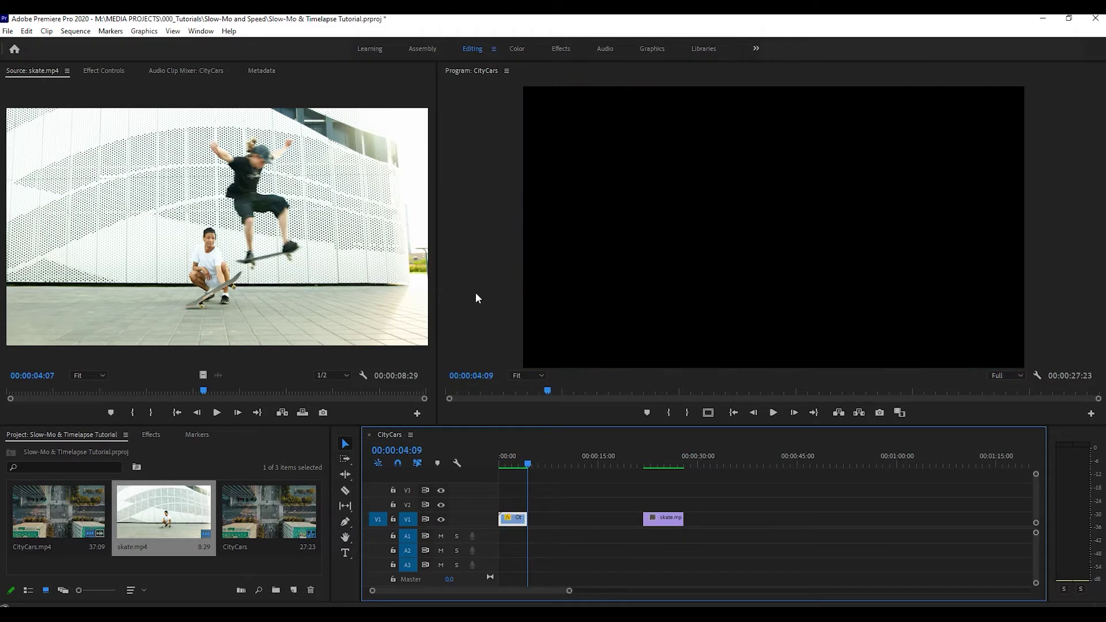
pyautogui.click(511, 463)
pyautogui.click(512, 519)
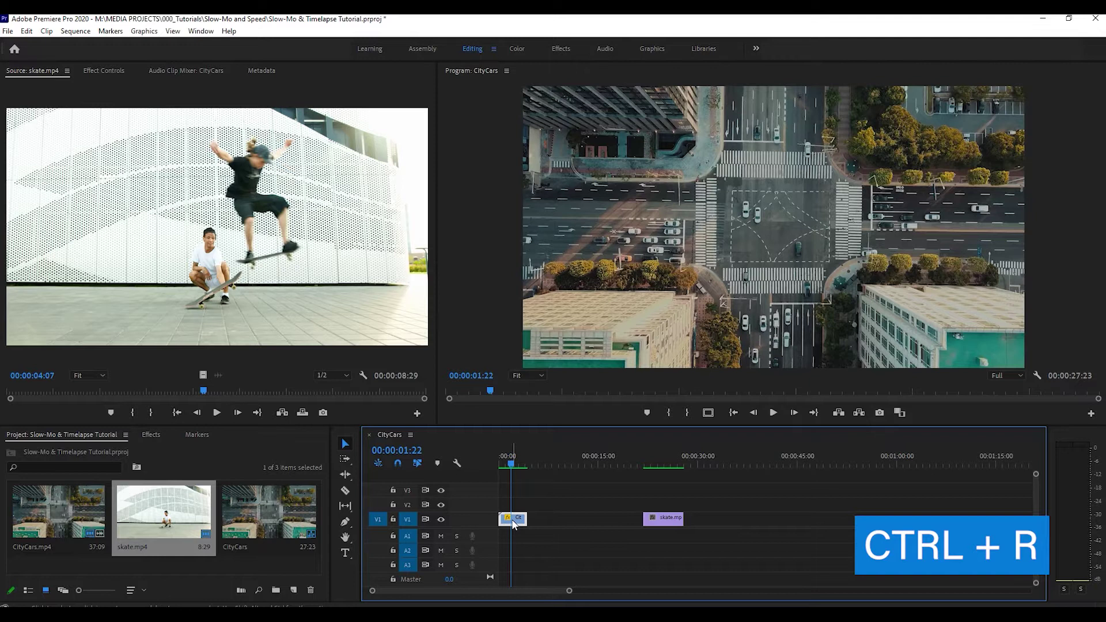
# Reopen Speed/Duration with Ctrl+R and replace the 500 speed with 1000
pyautogui.hotkey('ctrl', 'r')
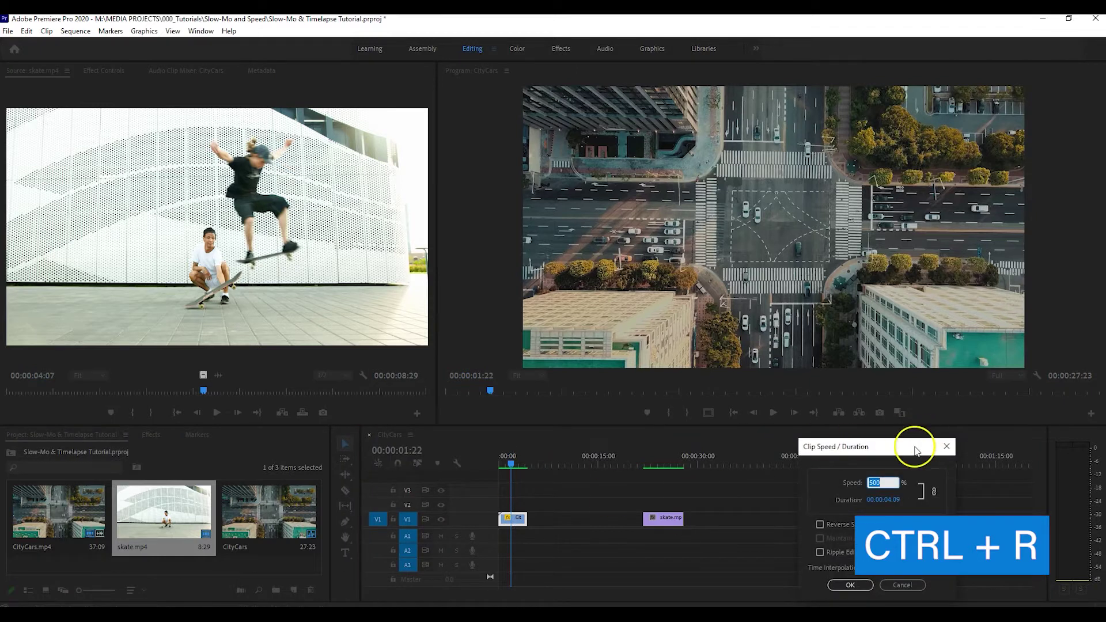
pyautogui.moveTo(920, 447); pyautogui.dragTo(674, 202)
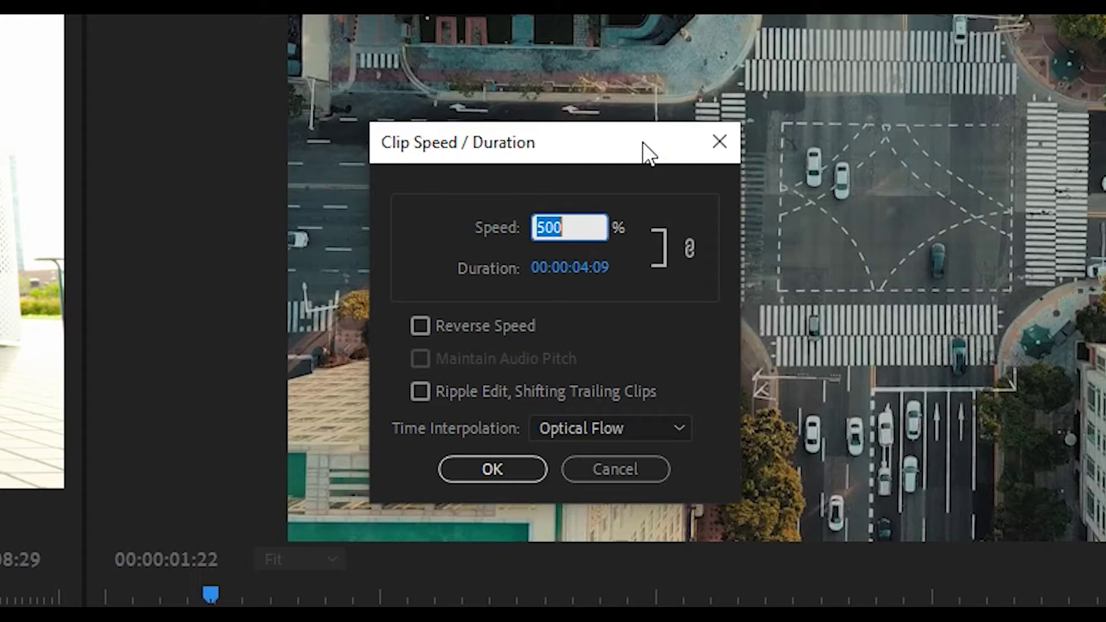
pyautogui.doubleClick(553, 227)
pyautogui.write('1000')
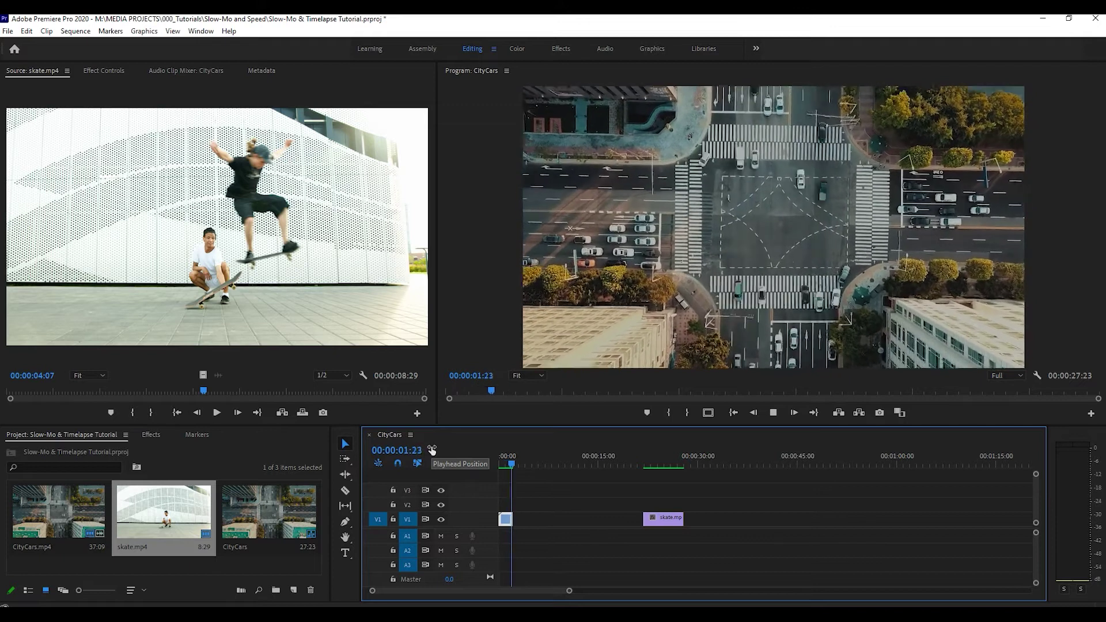
pyautogui.moveTo(517, 454); pyautogui.dragTo(439, 462)
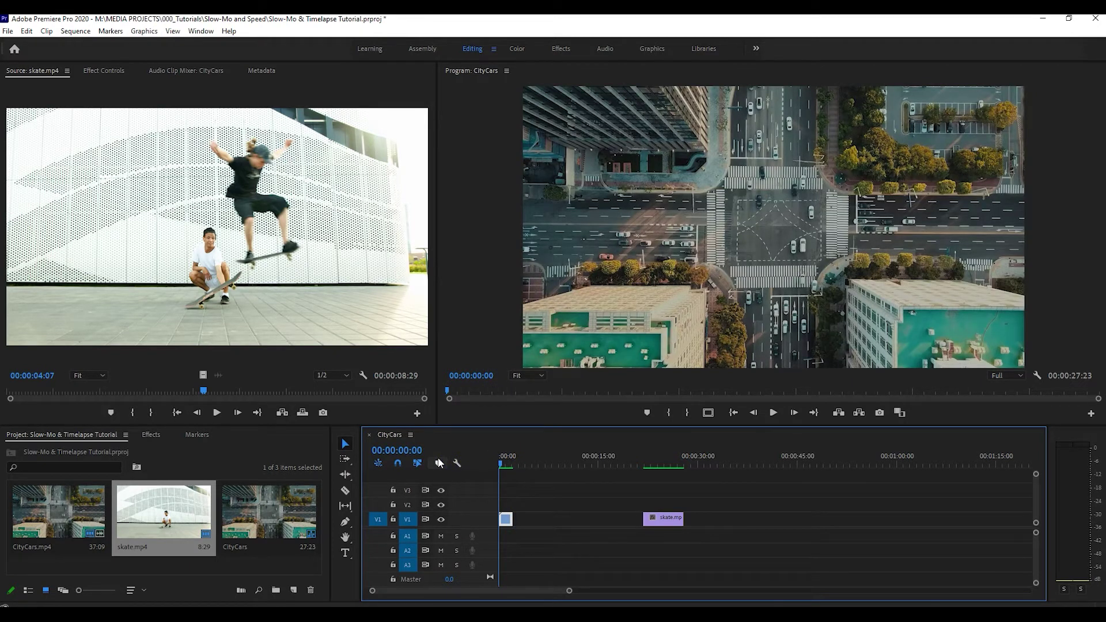
pyautogui.click(664, 520)
pyautogui.moveTo(663, 519); pyautogui.dragTo(558, 519)
pyautogui.click(558, 464)
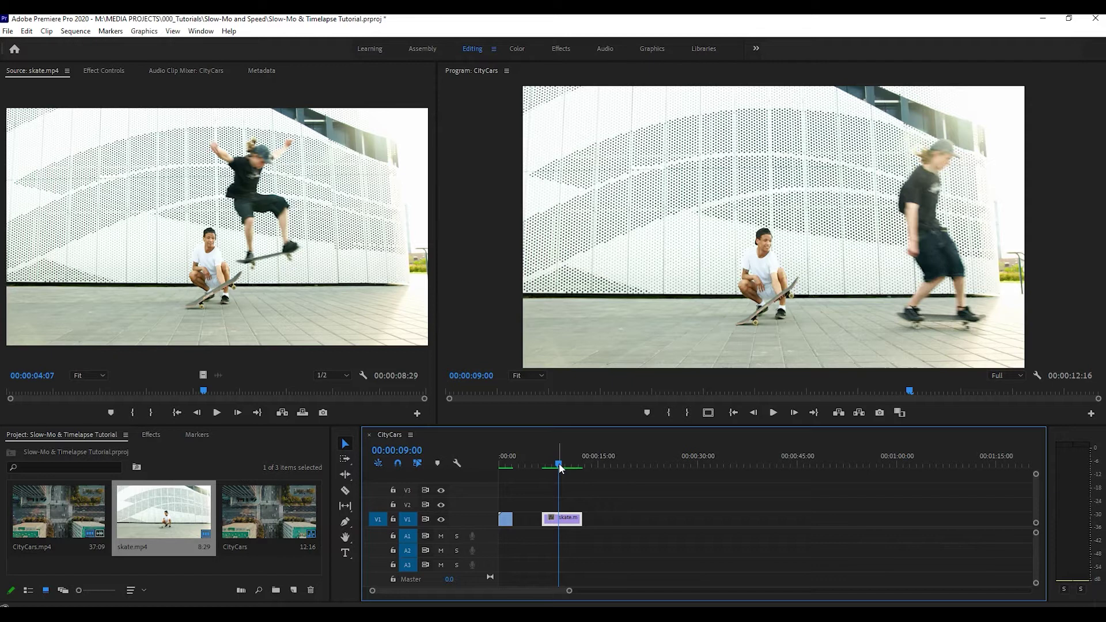
pyautogui.moveTo(558, 463)
pyautogui.mouseDown()
pyautogui.moveTo(543, 464)
pyautogui.moveTo(557, 469)
pyautogui.mouseUp()
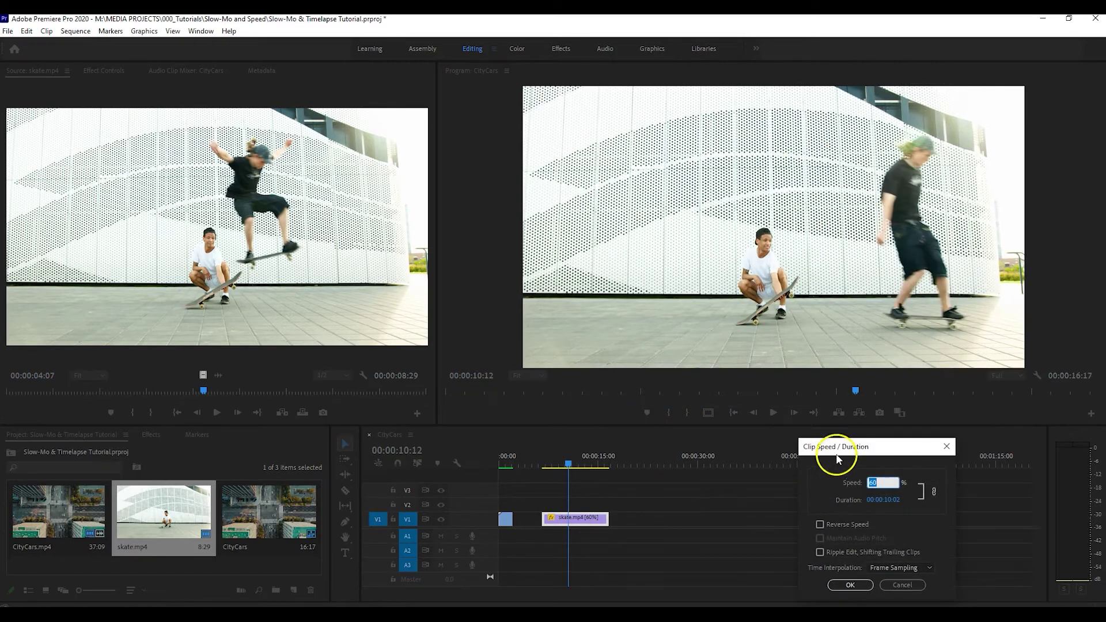
# Set the skate clip's speed to 40% and confirm
pyautogui.moveTo(838, 459); pyautogui.dragTo(543, 287)
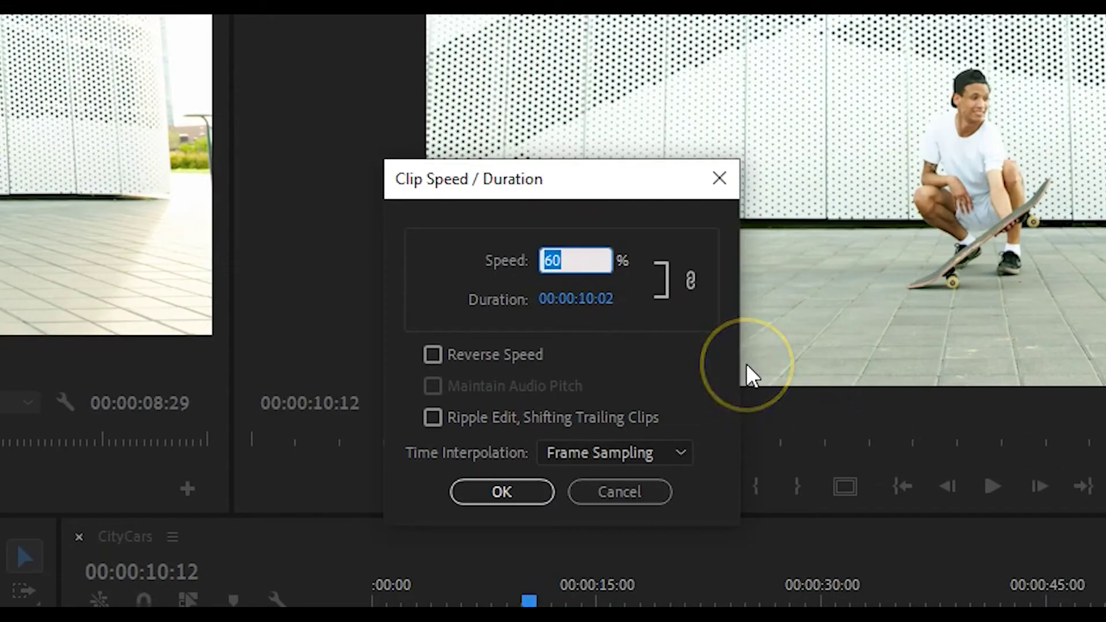
pyautogui.write('4')
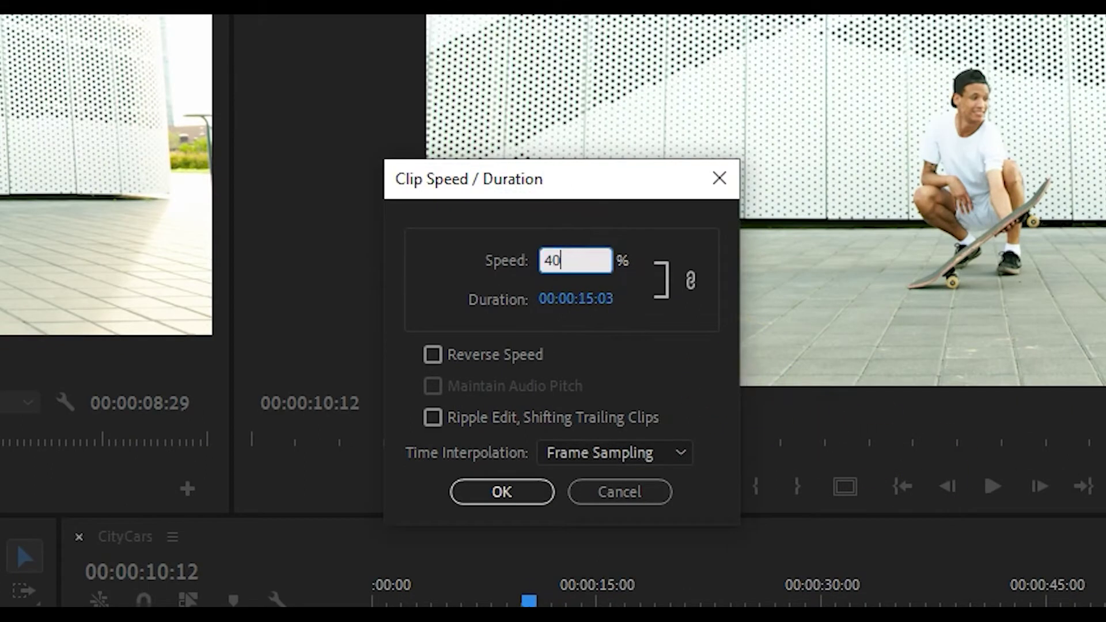
pyautogui.click(502, 492)
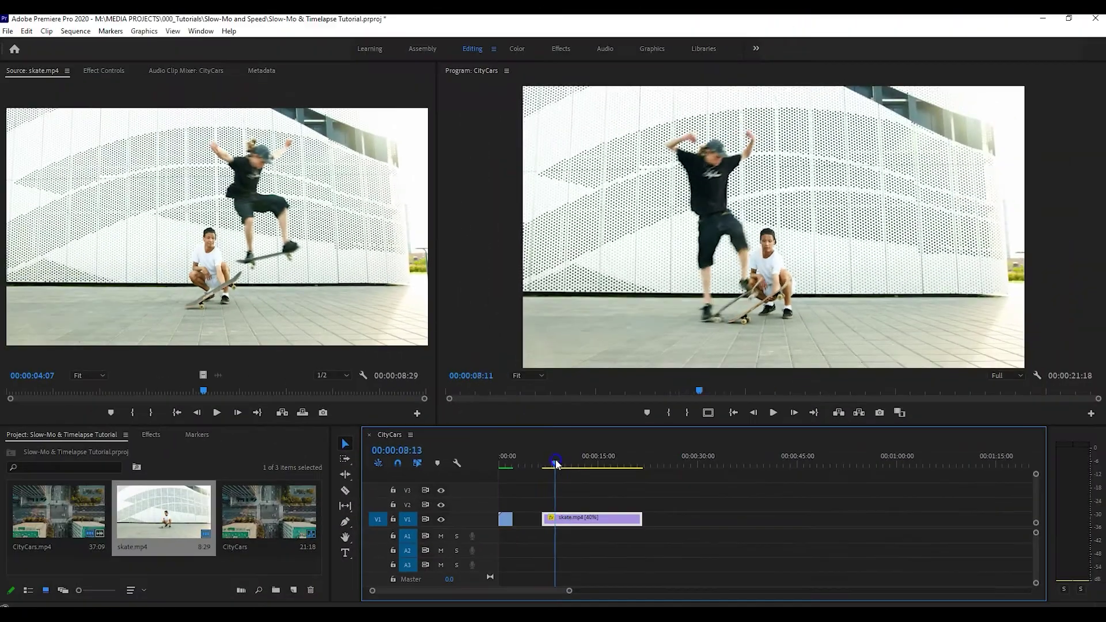
# Preview the slowed skate clip, stopping playback at the trick
pyautogui.moveTo(545, 543); pyautogui.dragTo(583, 554)
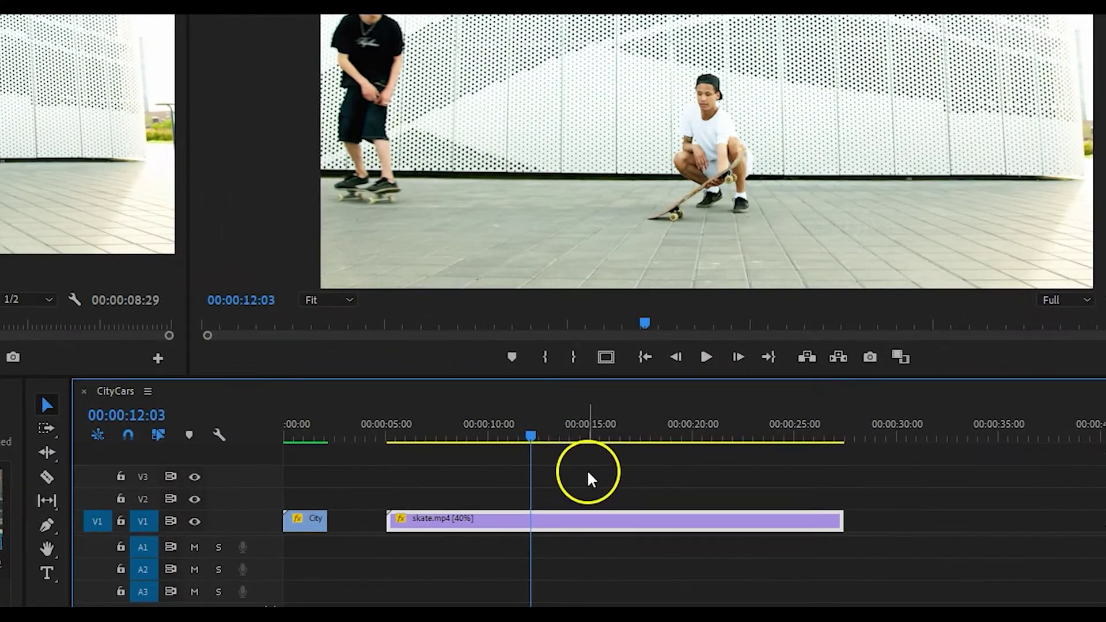
pyautogui.press('space')
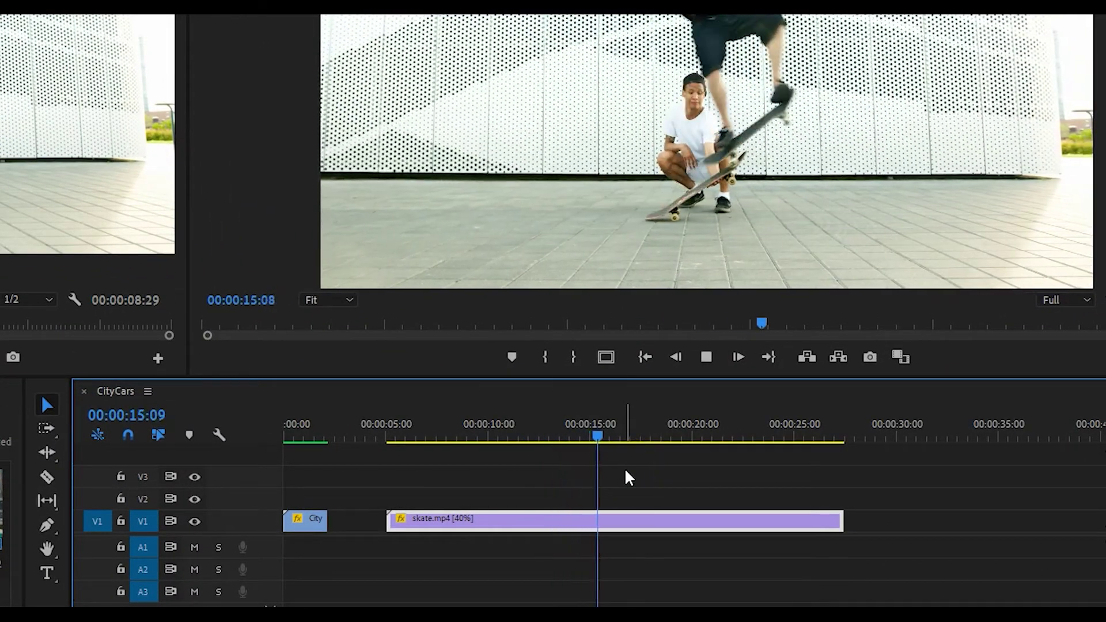
pyautogui.press('space')
pyautogui.click(622, 486)
# Split the slowed skate clip at the playhead near 00:00:15:14
pyautogui.click(617, 518)
pyautogui.click(638, 482)
pyautogui.hotkey('ctrl', 'k')
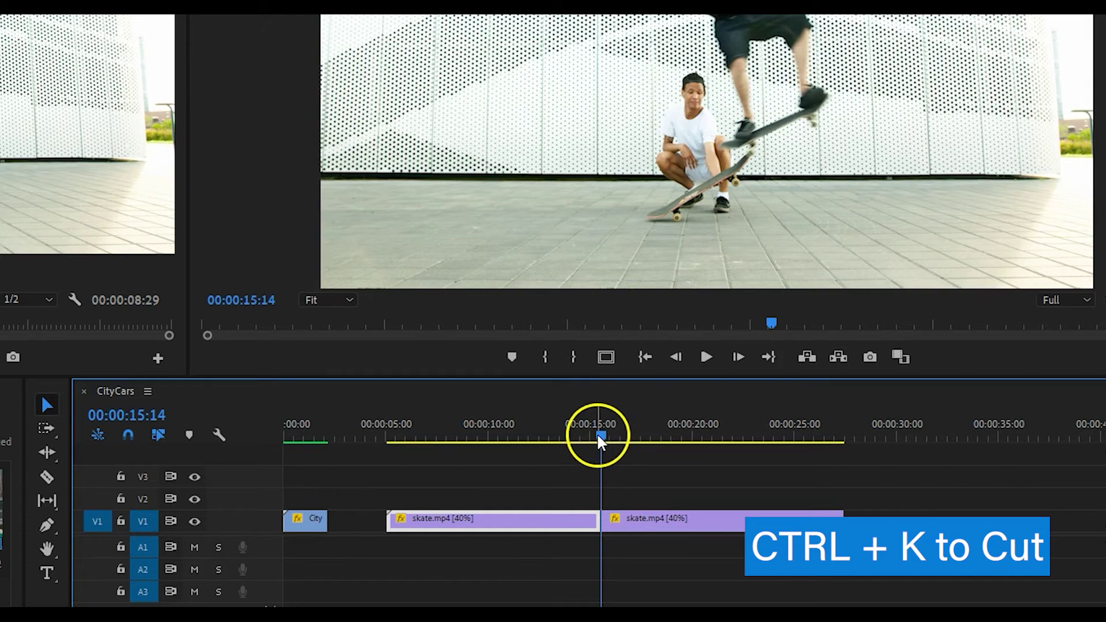
pyautogui.moveTo(599, 440)
pyautogui.mouseDown()
pyautogui.moveTo(573, 440)
pyautogui.moveTo(587, 440)
pyautogui.mouseUp()
# Drag the last skate piece right to open a gap, then select the short middle piece
pyautogui.click(567, 536)
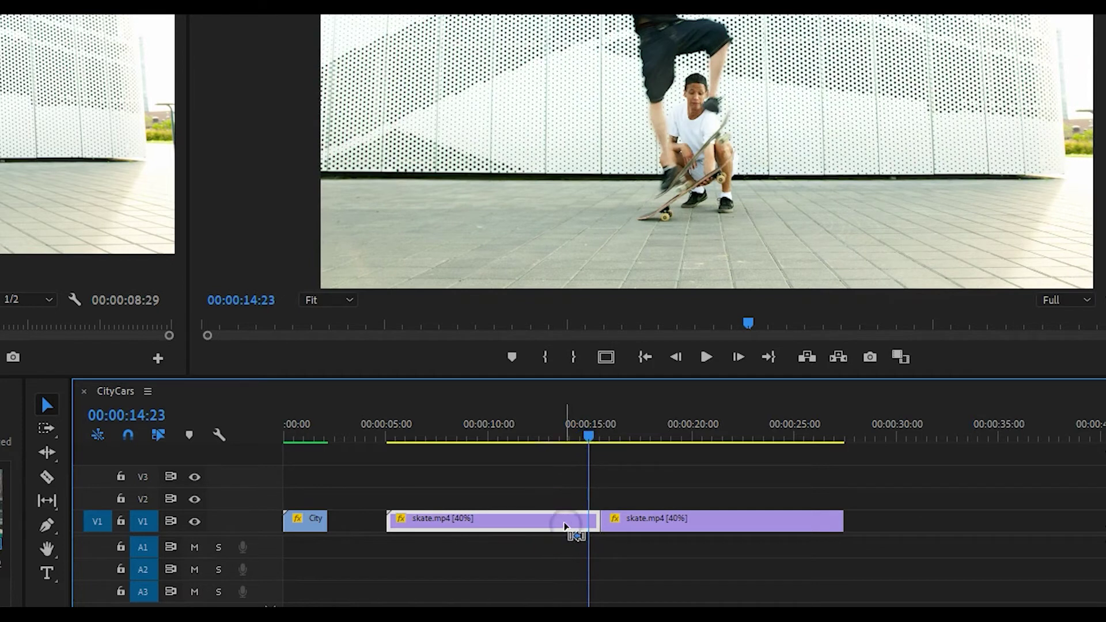
pyautogui.click(593, 525)
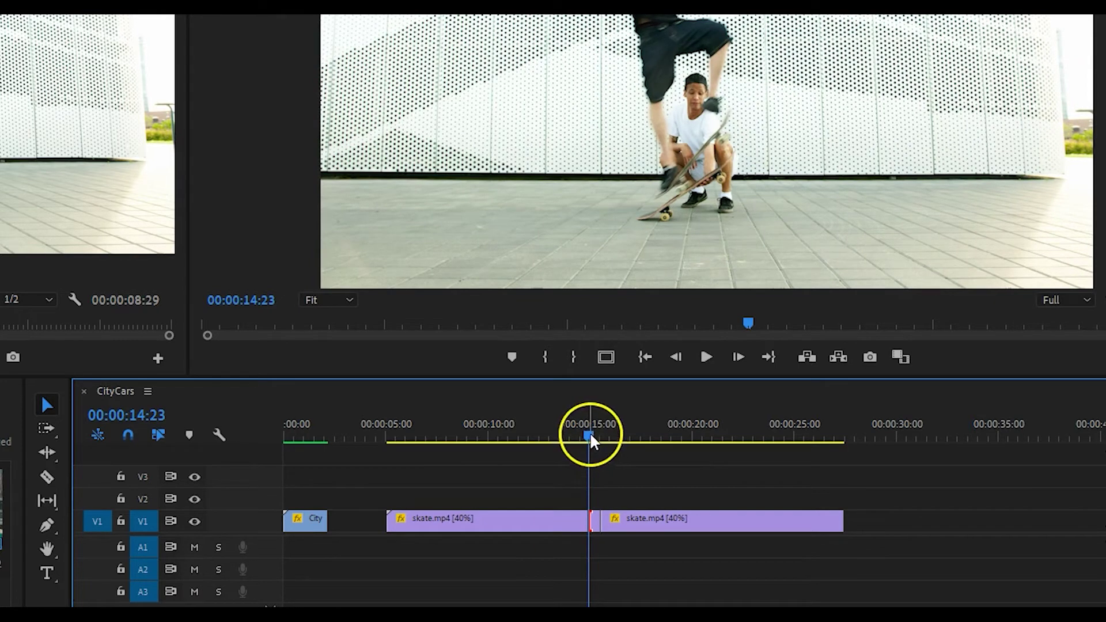
pyautogui.moveTo(621, 521); pyautogui.dragTo(728, 526)
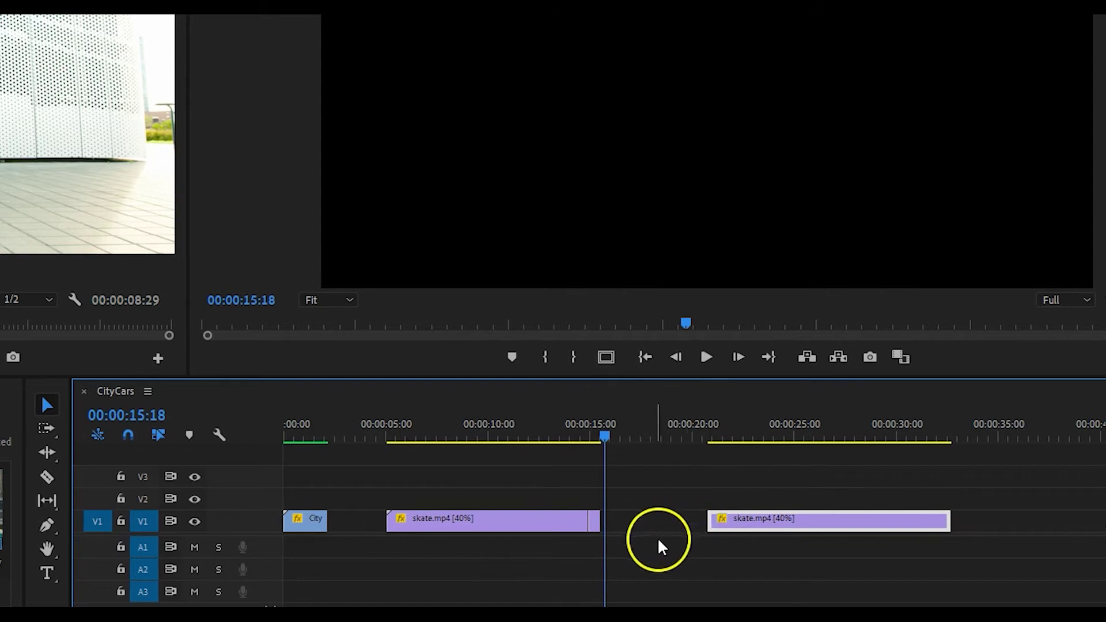
pyautogui.click(593, 439)
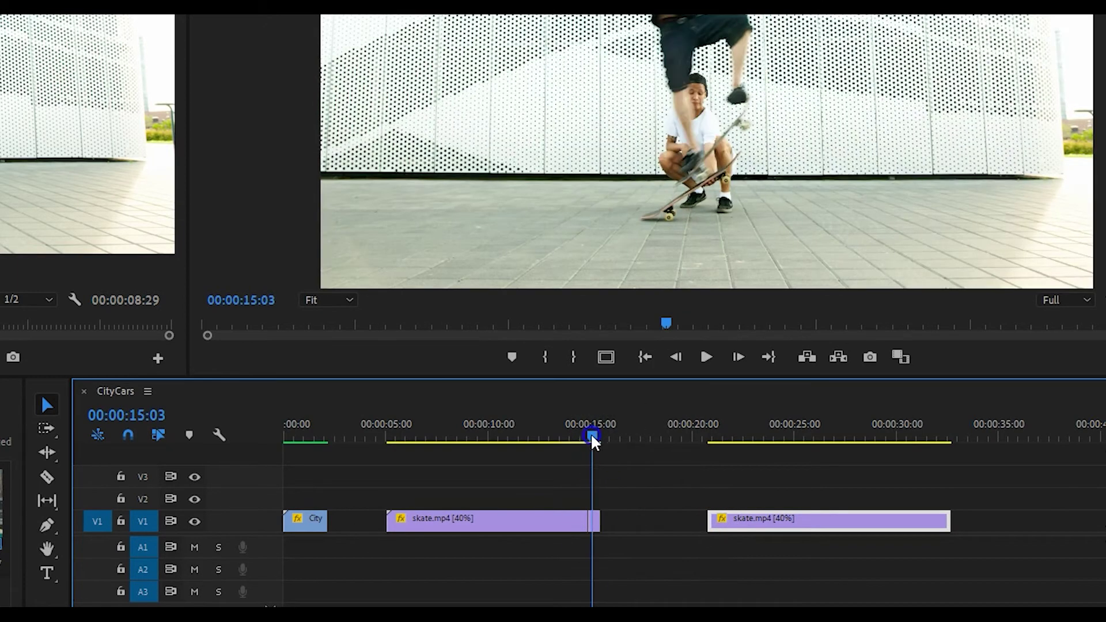
pyautogui.click(592, 526)
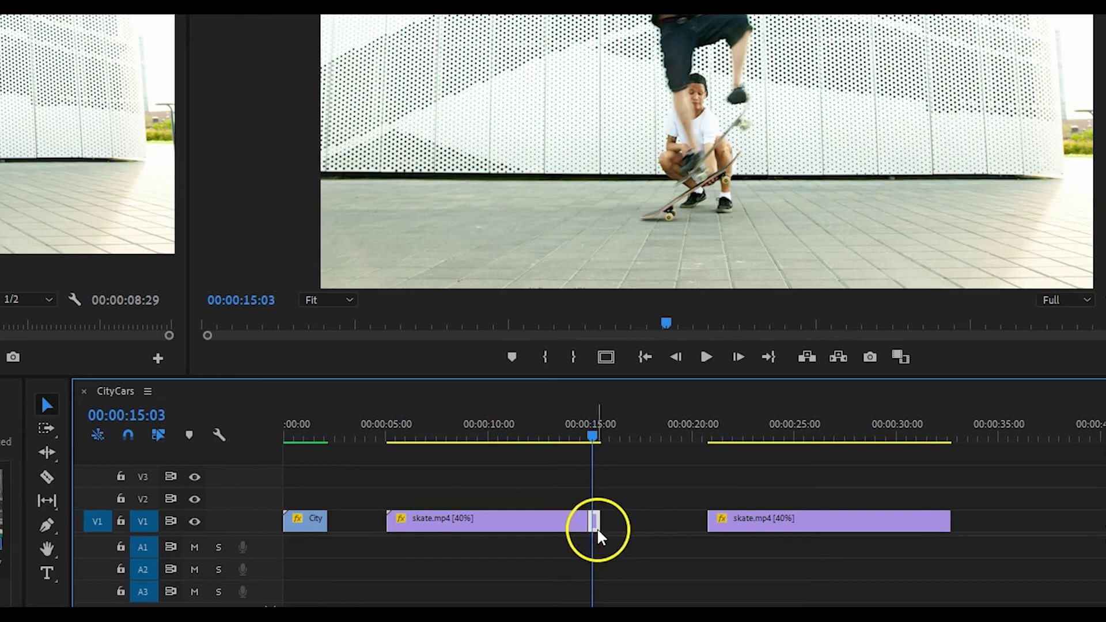
# Paste a copy of the short skate piece right after it, undoing the gap change
pyautogui.click(600, 437)
pyautogui.hotkey('ctrl', 'v')
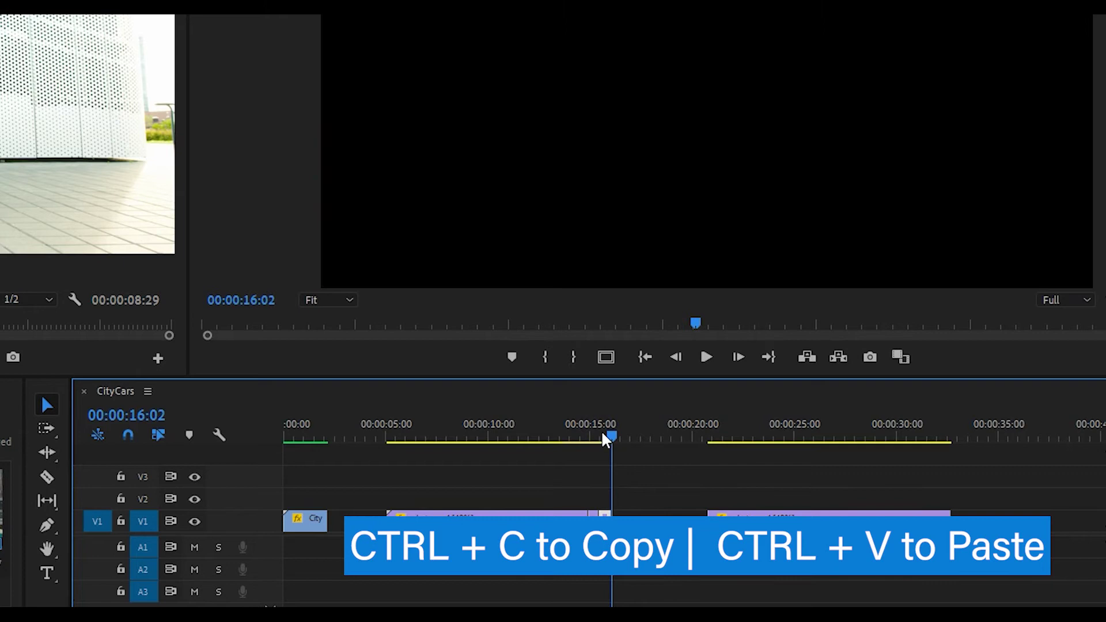
pyautogui.click(646, 513)
pyautogui.hotkey('ctrl', 'z')
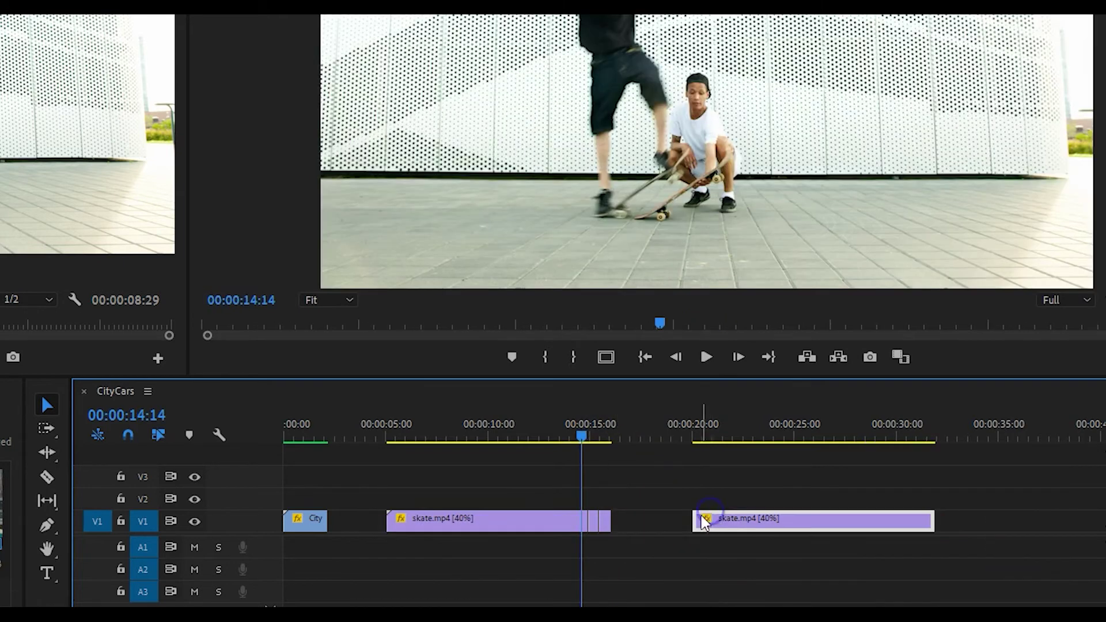
# Check the pasted short piece and select the empty gap before the last piece
pyautogui.click(605, 526)
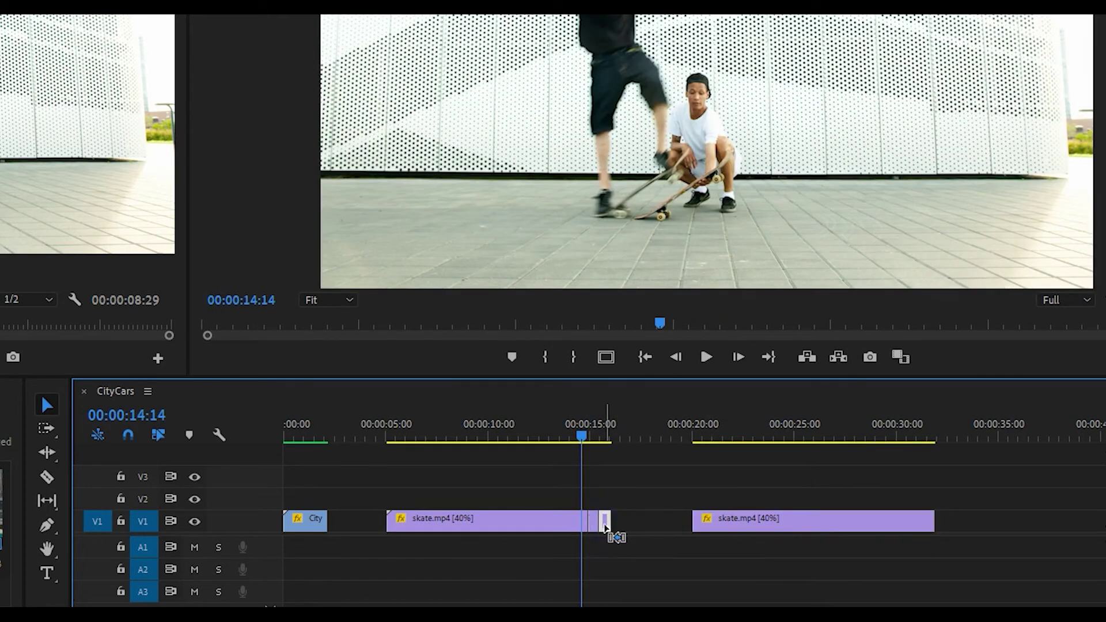
pyautogui.moveTo(609, 447)
pyautogui.mouseDown()
pyautogui.moveTo(610, 437)
pyautogui.moveTo(582, 457)
pyautogui.moveTo(600, 437)
pyautogui.moveTo(614, 440)
pyautogui.mouseUp()
pyautogui.click(615, 526)
pyautogui.click(636, 527)
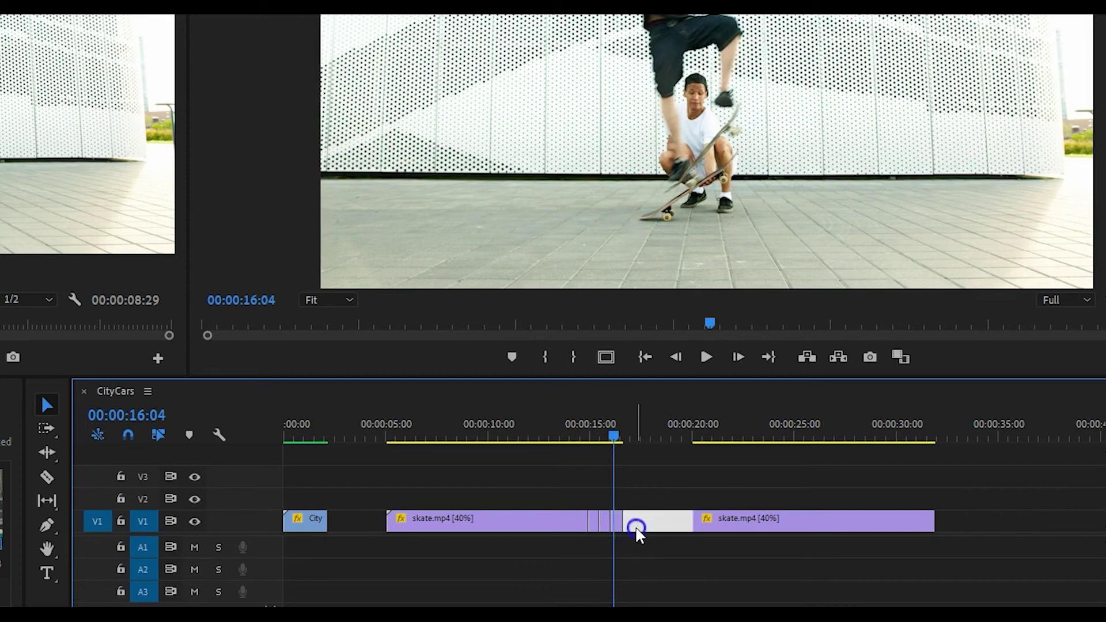
# Delete the gap so the last piece slides left, and select the duplicated middle piece
pyautogui.press('Delete')
pyautogui.moveTo(614, 441); pyautogui.dragTo(603, 439)
pyautogui.click(604, 525)
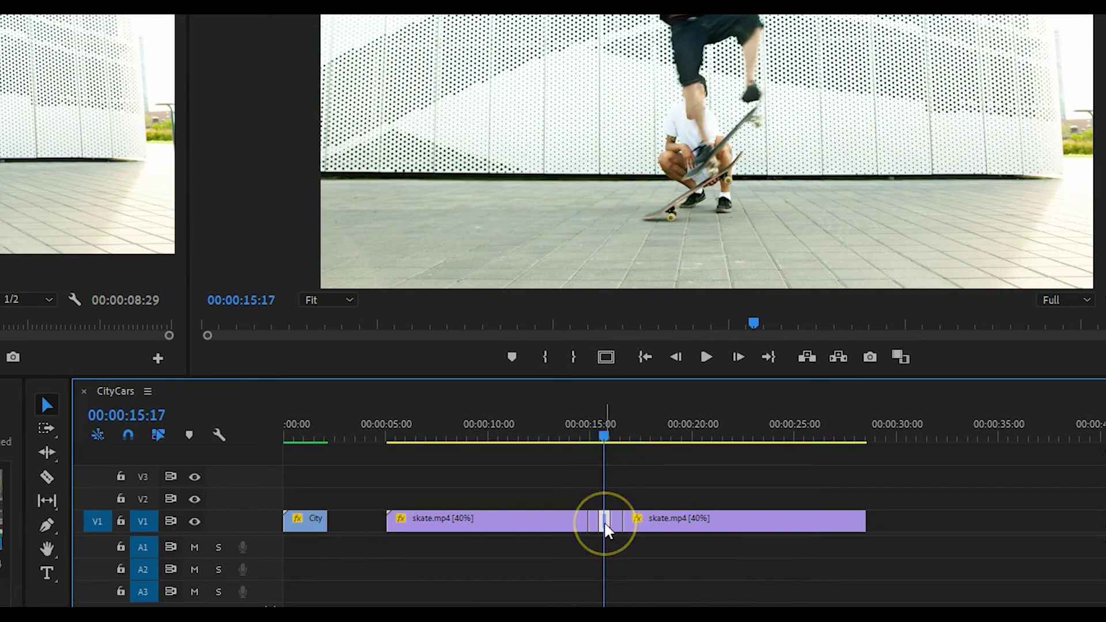
pyautogui.click(607, 527)
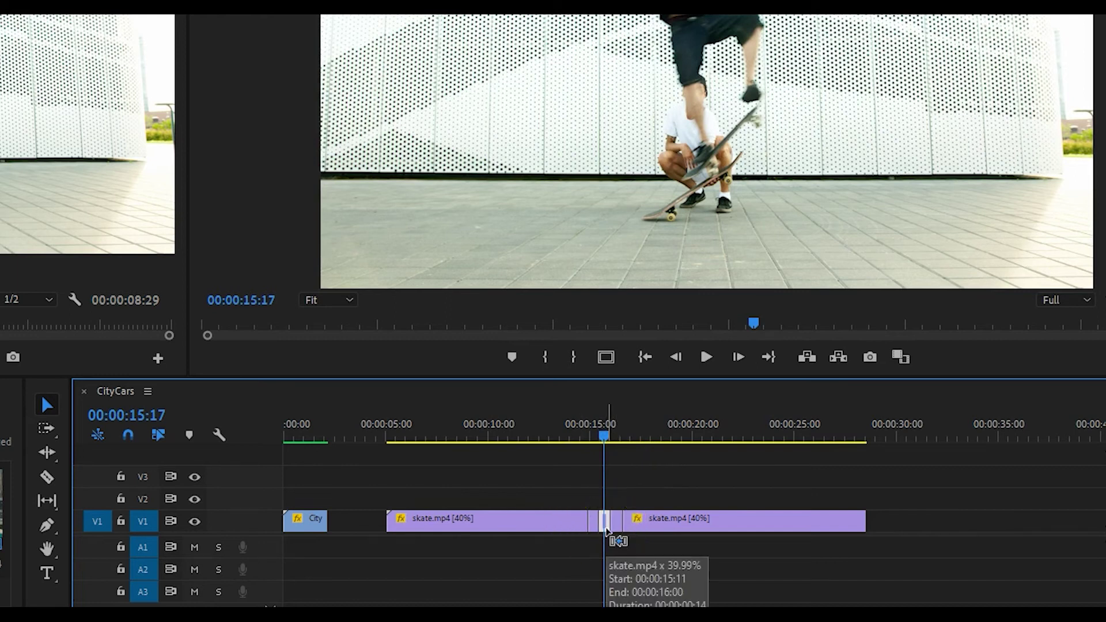
# Turn on Reverse Speed for the duplicated piece and preview from 13:18
pyautogui.hotkey('ctrl', 'r')
pyautogui.click(777, 528)
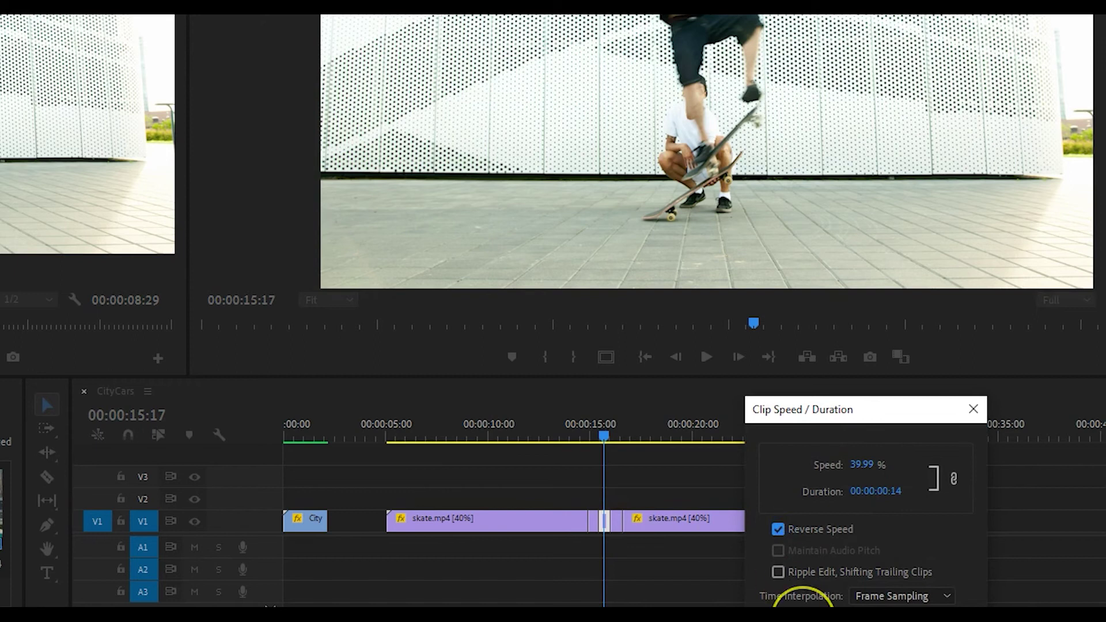
pyautogui.press('Return')
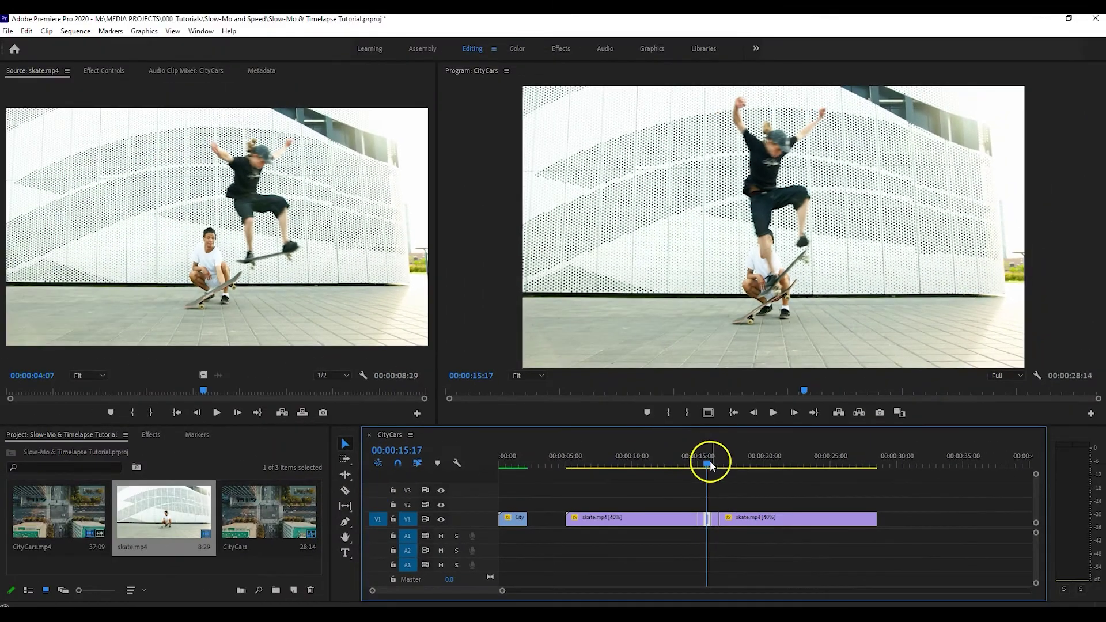
pyautogui.moveTo(710, 461); pyautogui.dragTo(682, 466)
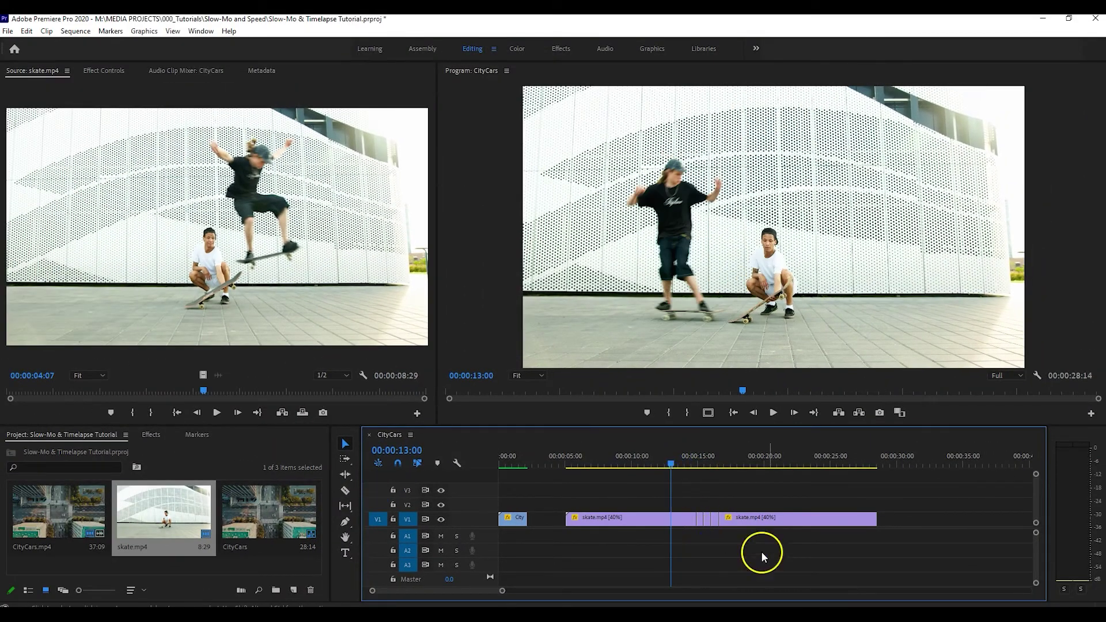
pyautogui.press('space')
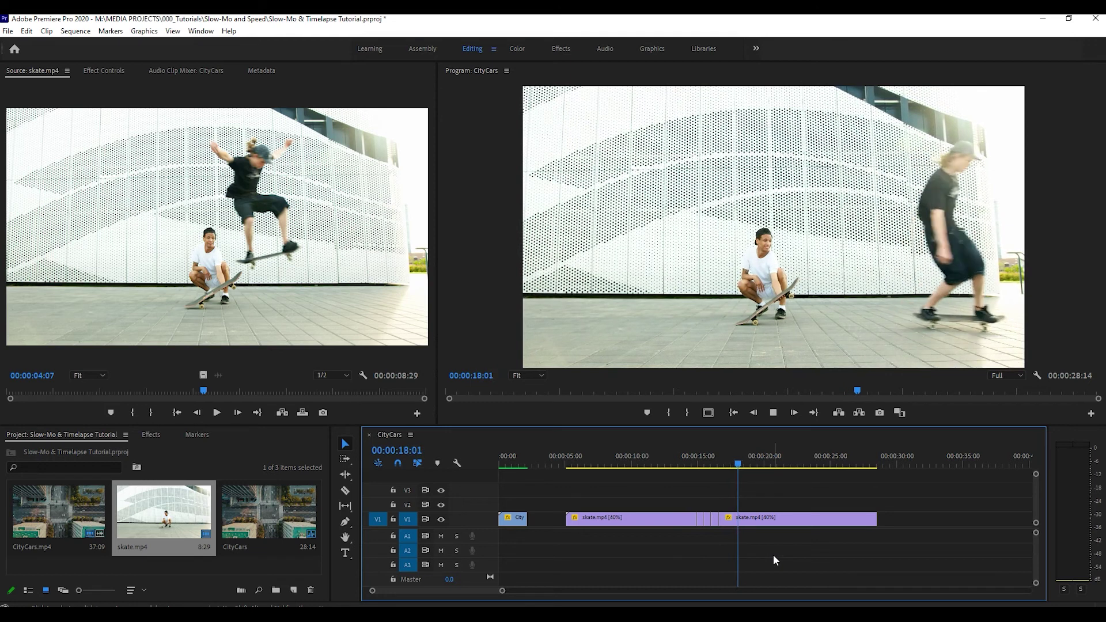
pyautogui.click(935, 486)
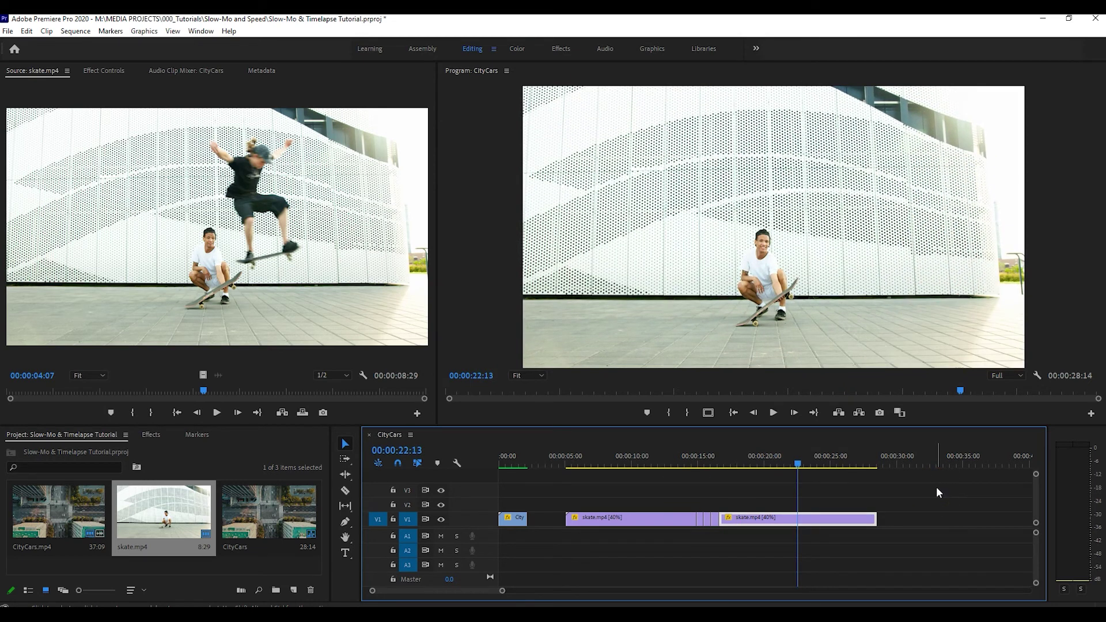